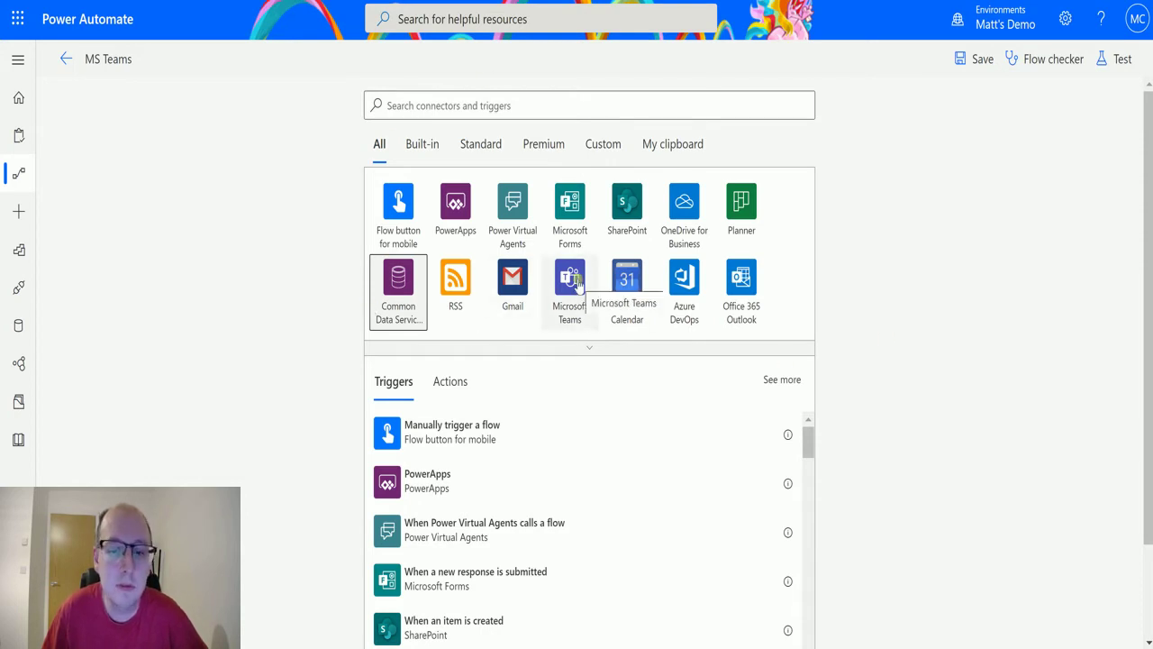
# - Add the Microsoft Teams trigger "When a new team member is removed" and set its team to MCJ Demo Team
pyautogui.click(575, 280)
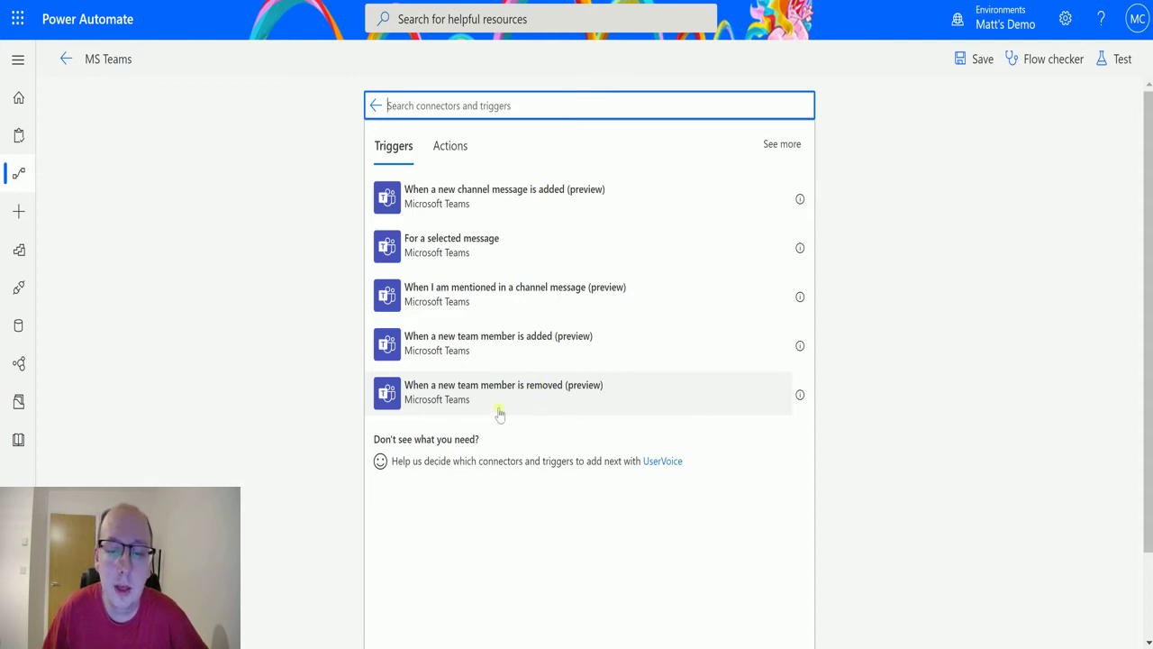
pyautogui.click(527, 391)
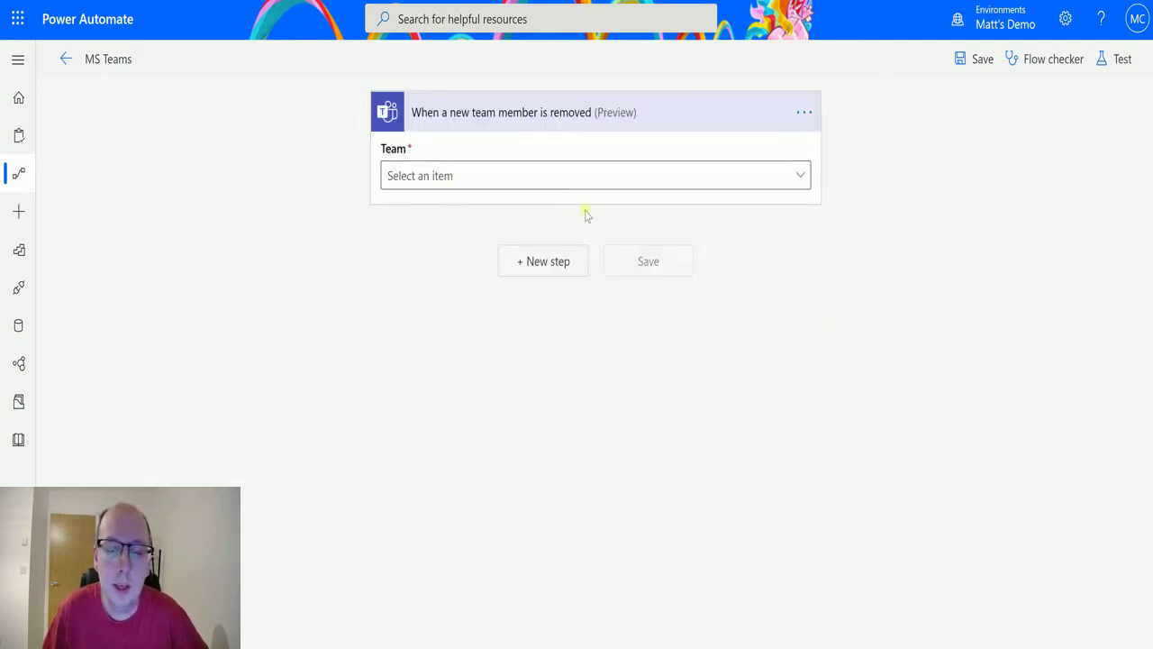
pyautogui.click(636, 183)
pyautogui.click(500, 261)
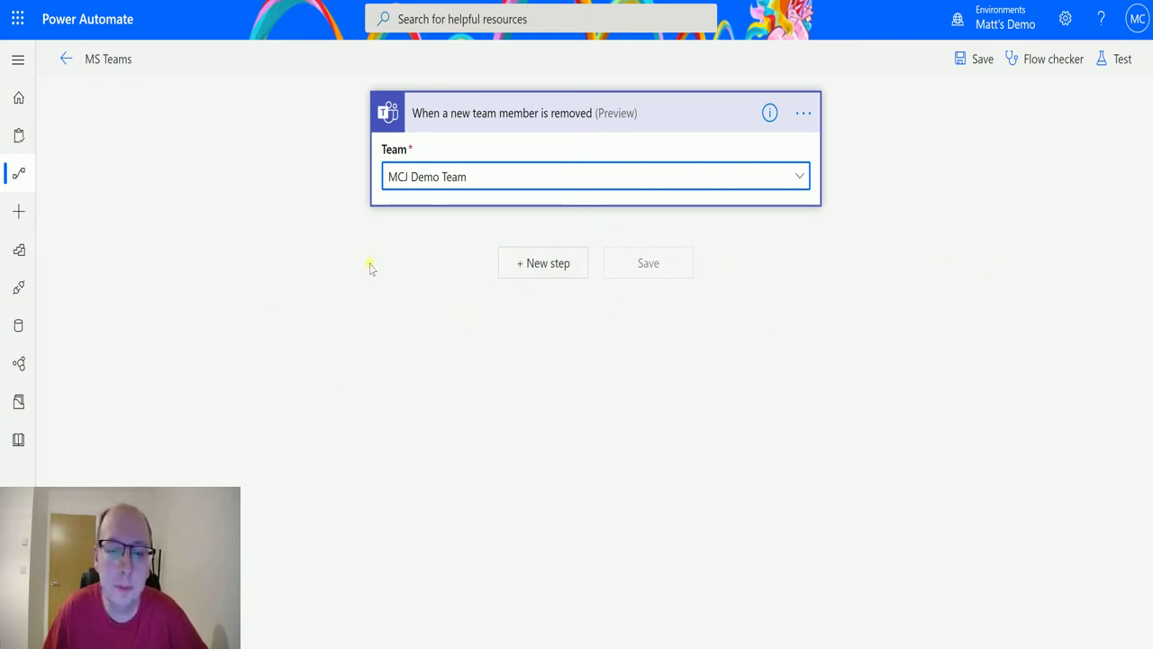
# - Add the Microsoft Teams action "Post a message (V3)" after the trigger
pyautogui.click(568, 266)
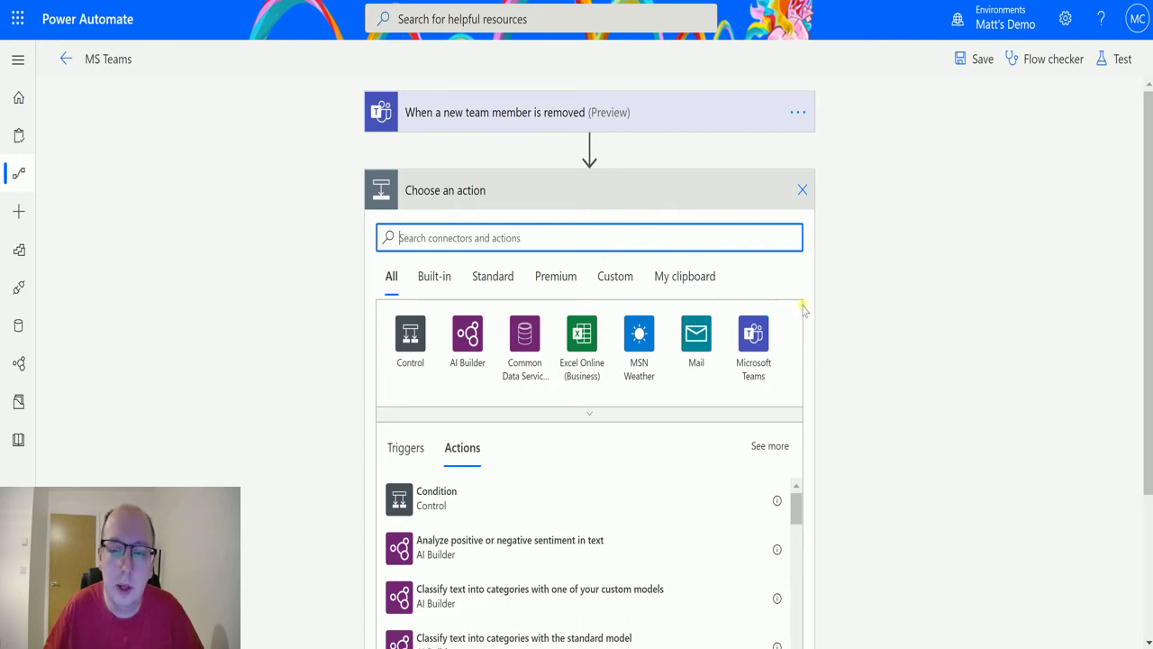
pyautogui.click(755, 337)
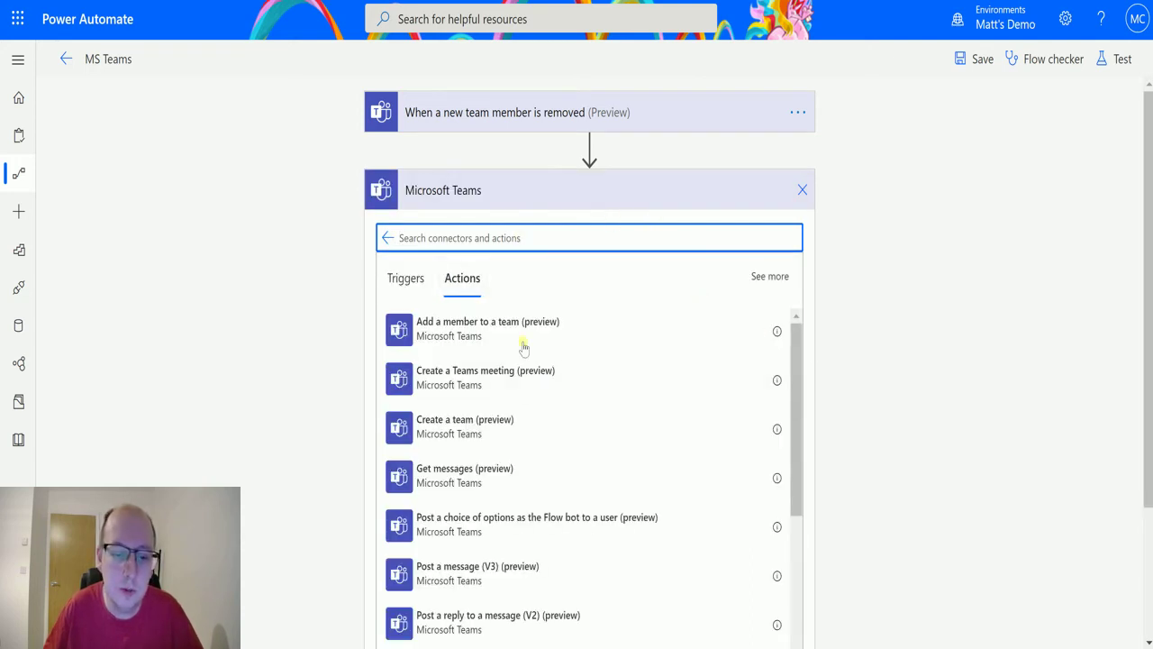
pyautogui.scroll(-1, 457, 445)
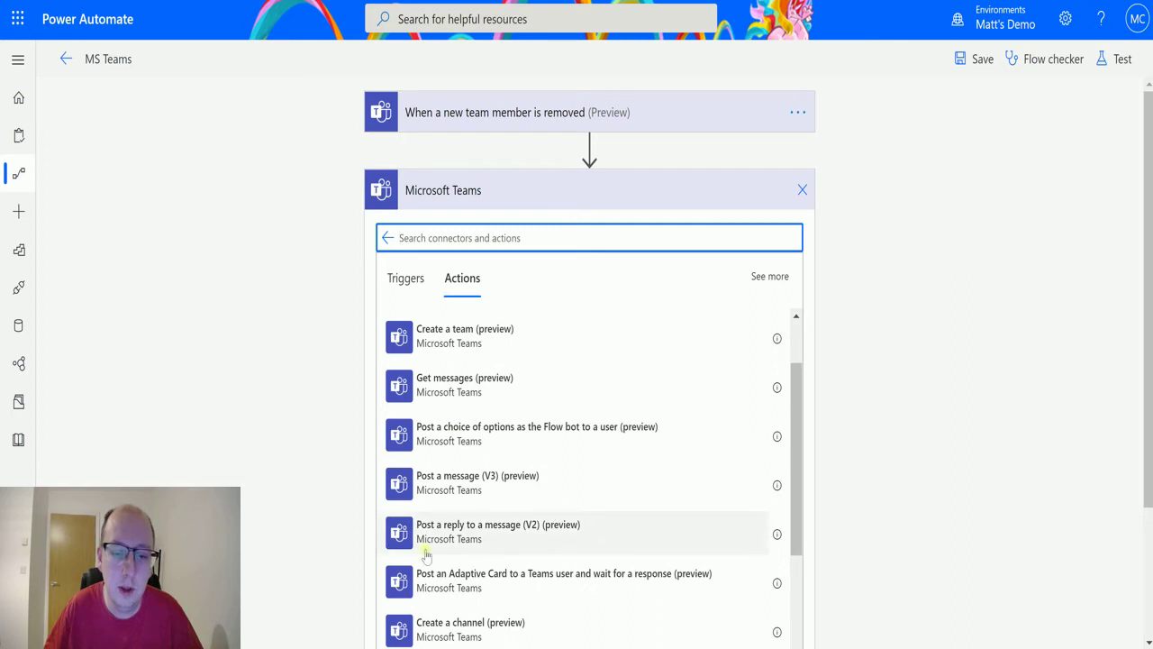
pyautogui.click(545, 483)
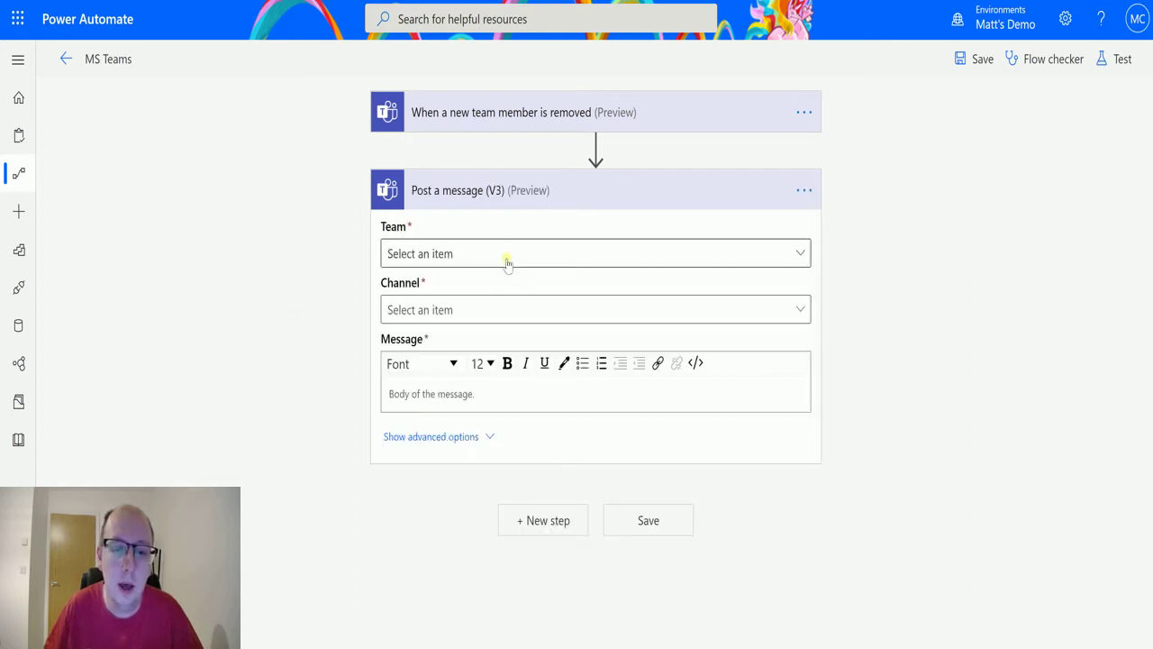
# - Set the message action to MCJ Demo Team's General channel with the text "Someone has been removed from this team."
pyautogui.click(507, 255)
pyautogui.click(497, 338)
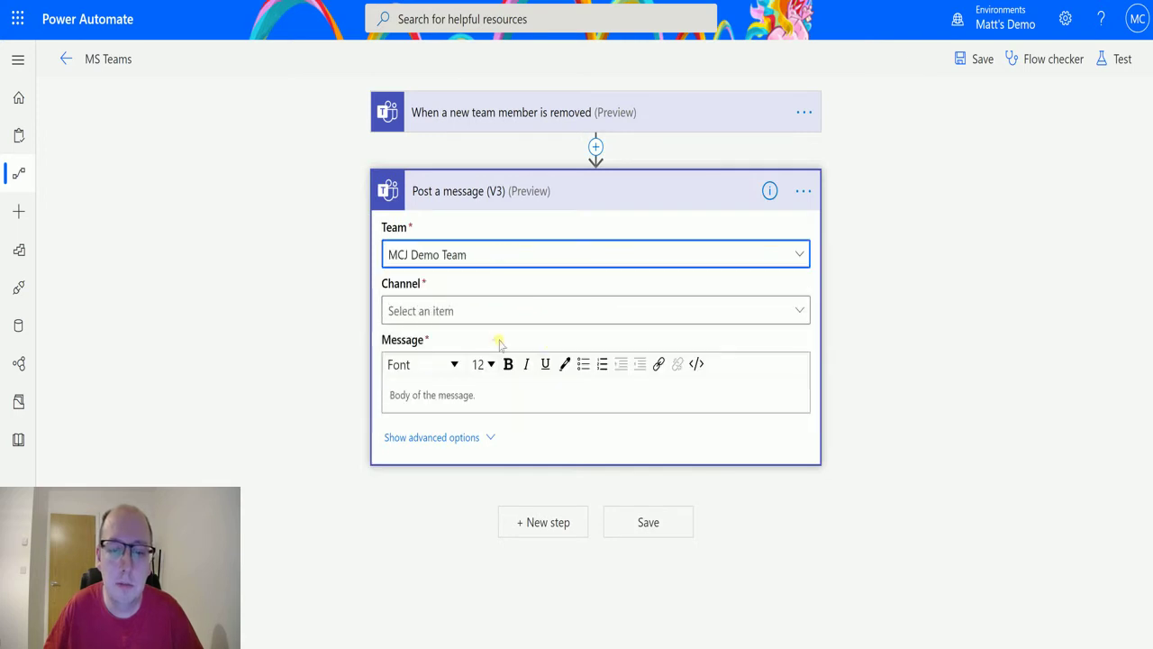
pyautogui.click(586, 310)
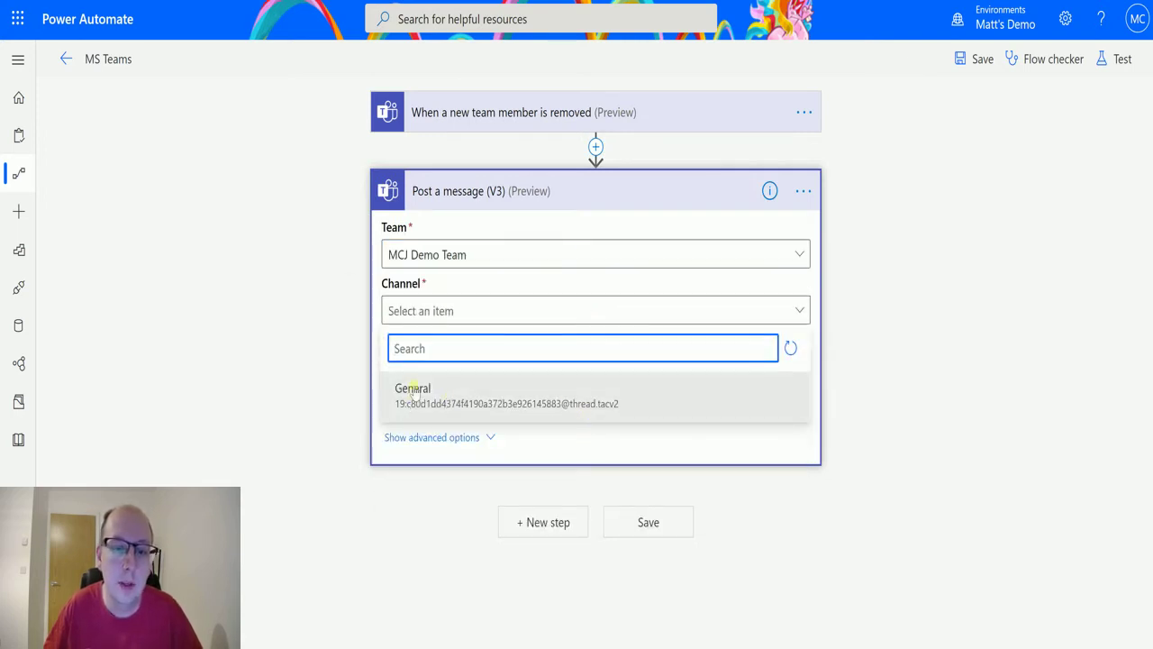
pyautogui.click(412, 403)
pyautogui.click(497, 396)
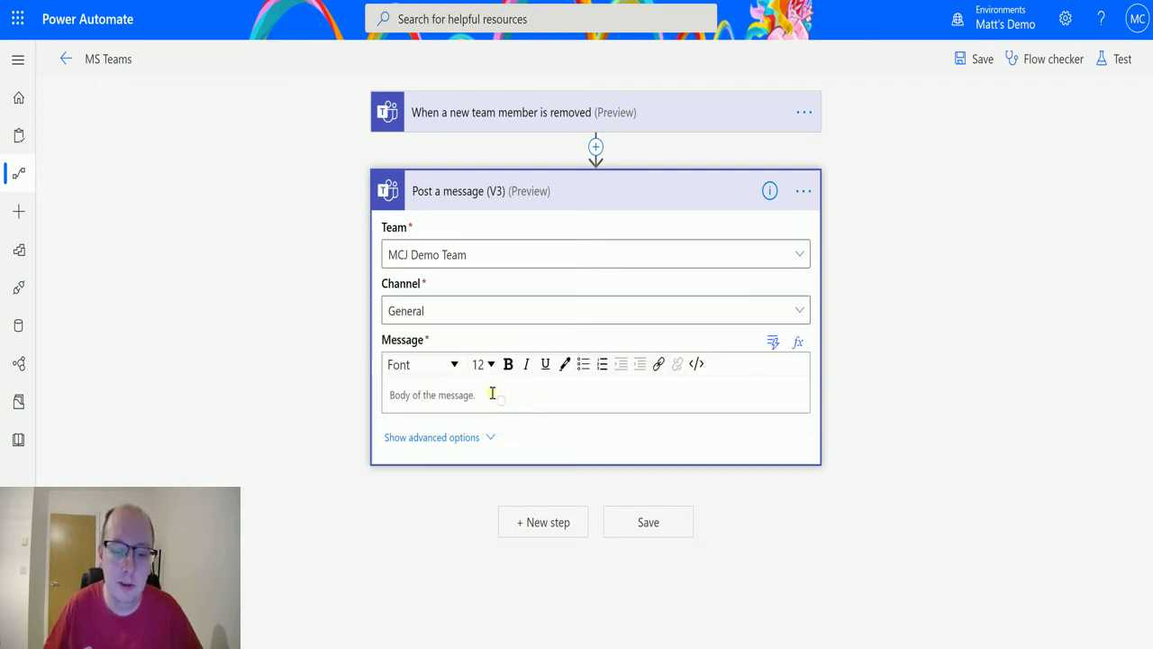
pyautogui.write('s been removed from this team.')
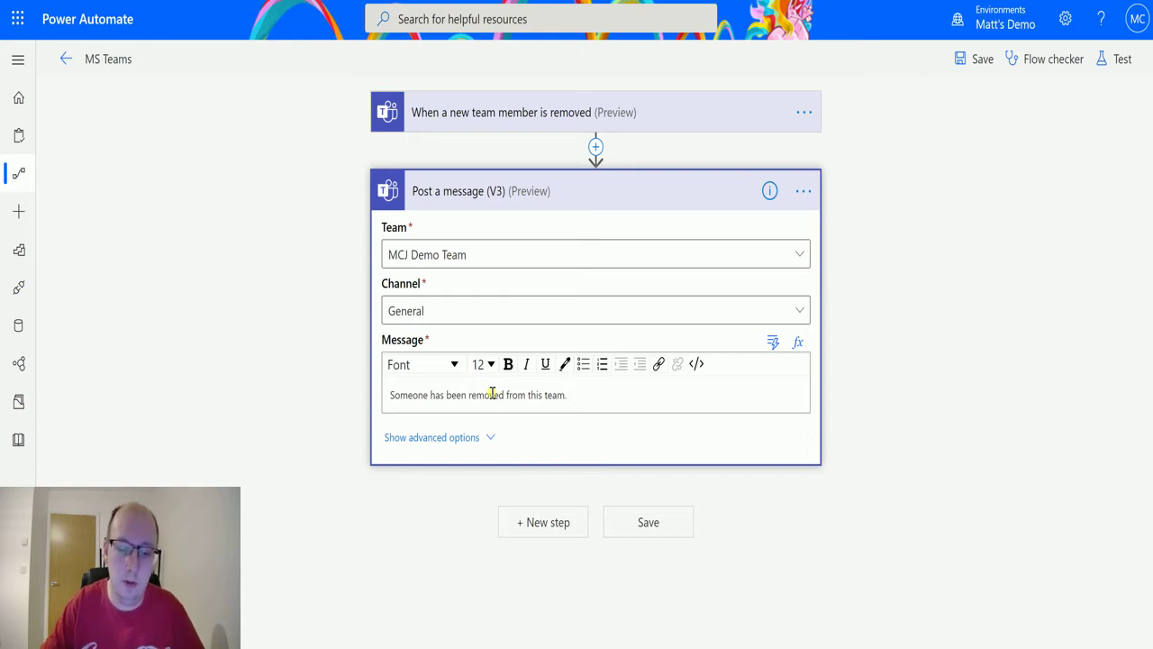
pyautogui.click(492, 393)
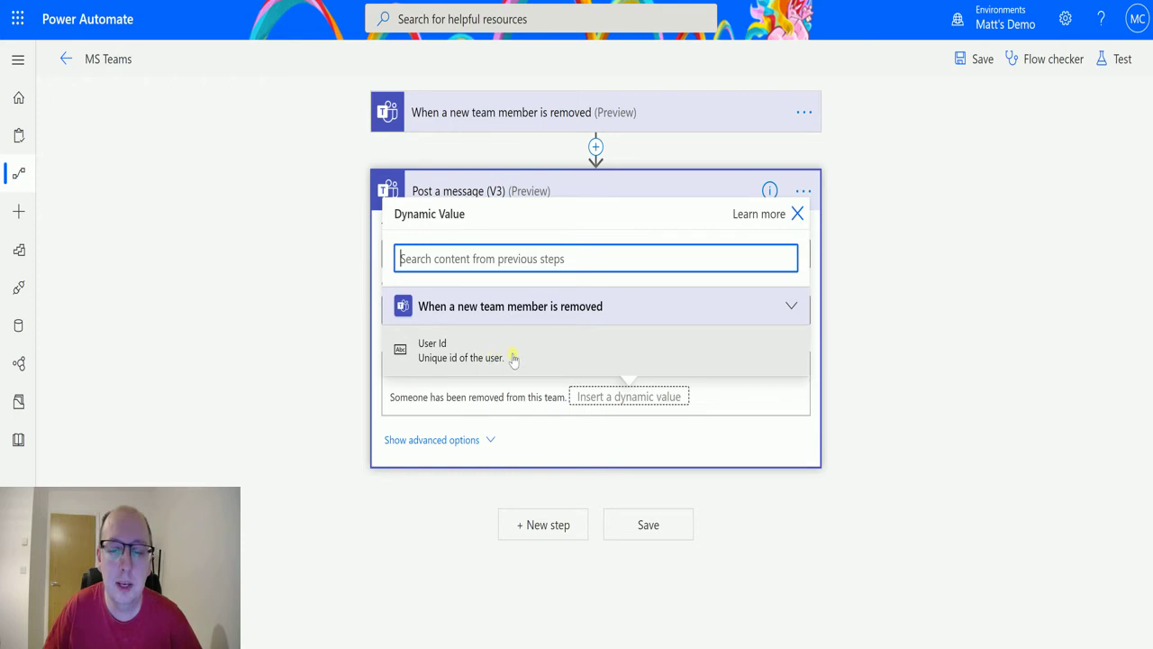
pyautogui.click(904, 362)
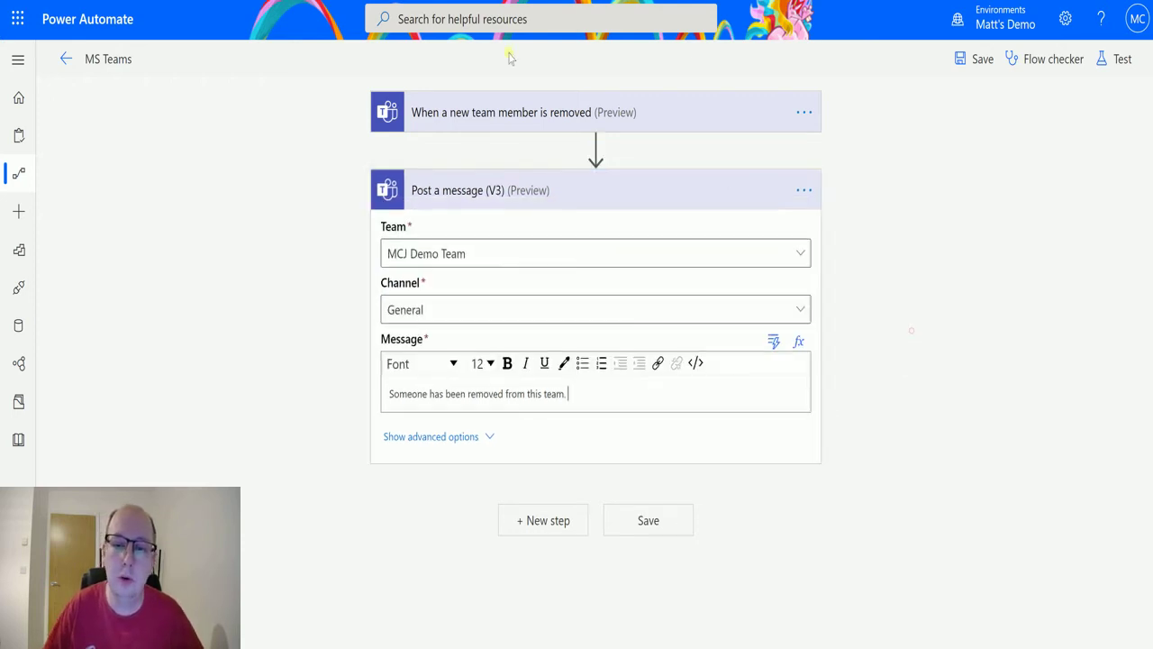
pyautogui.click(595, 147)
pyautogui.click(555, 172)
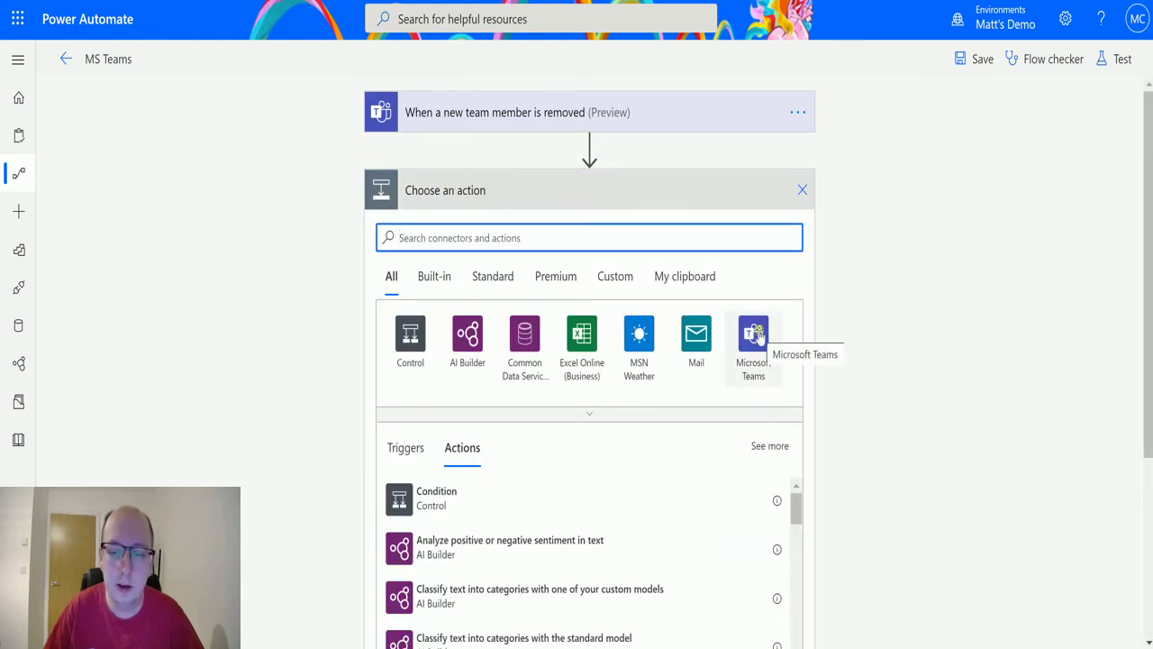
pyautogui.click(754, 335)
pyautogui.scroll(-3, 548, 406)
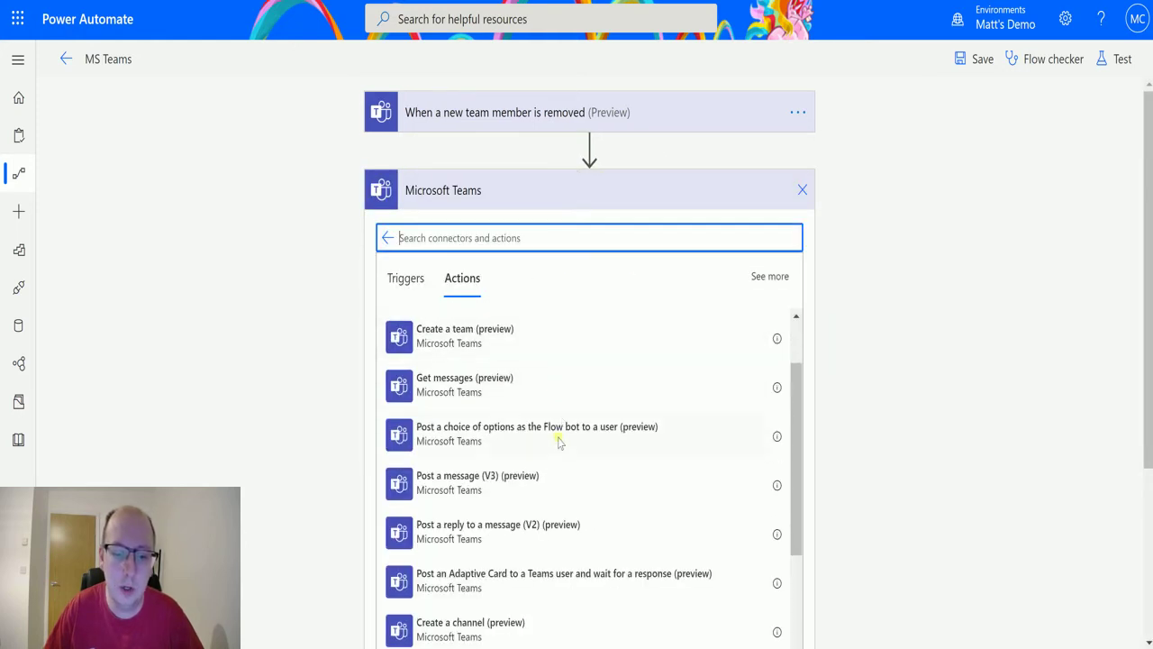
pyautogui.scroll(-3, 494, 497)
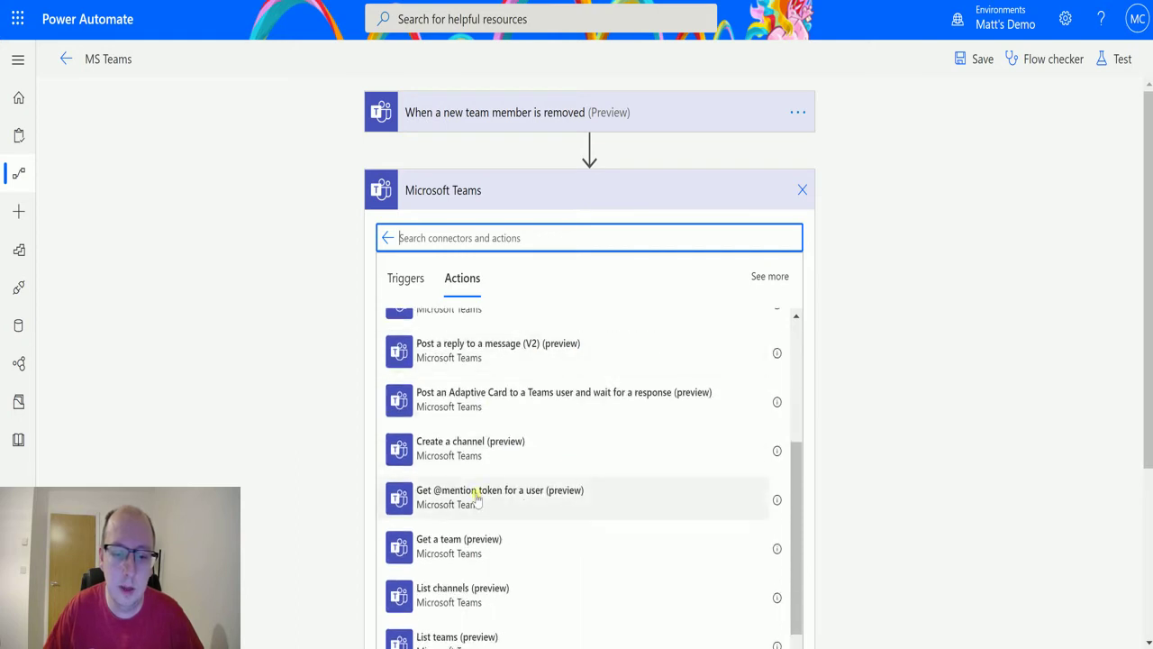
pyautogui.click(474, 496)
pyautogui.click(518, 251)
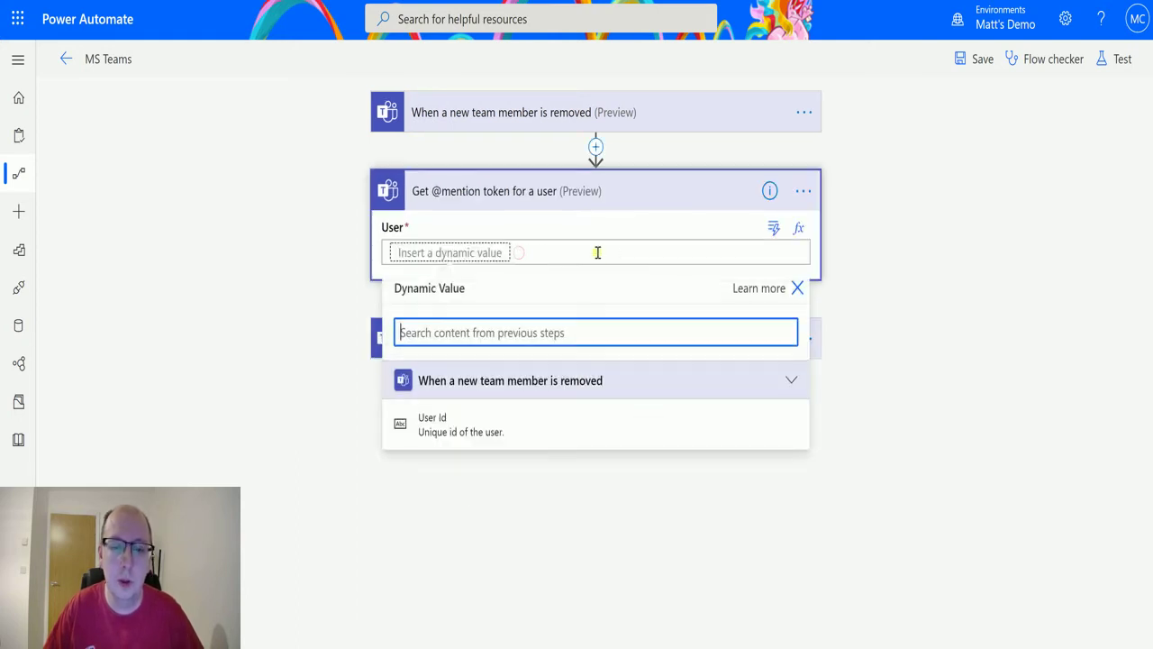
pyautogui.click(460, 419)
pyautogui.click(638, 335)
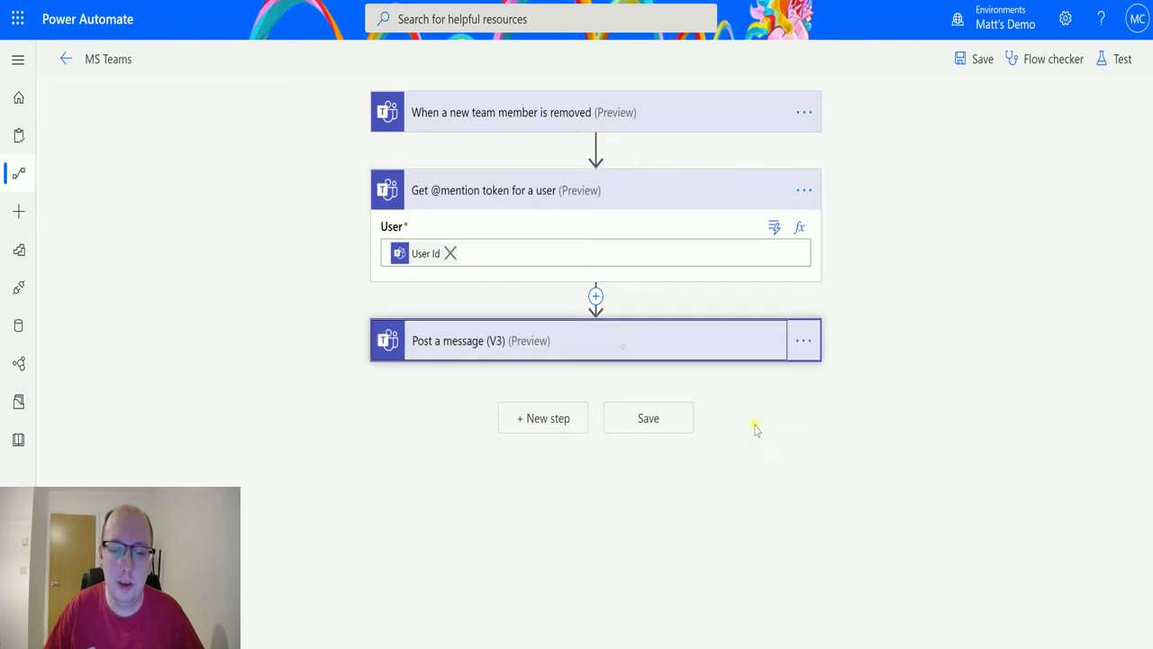
pyautogui.click(587, 553)
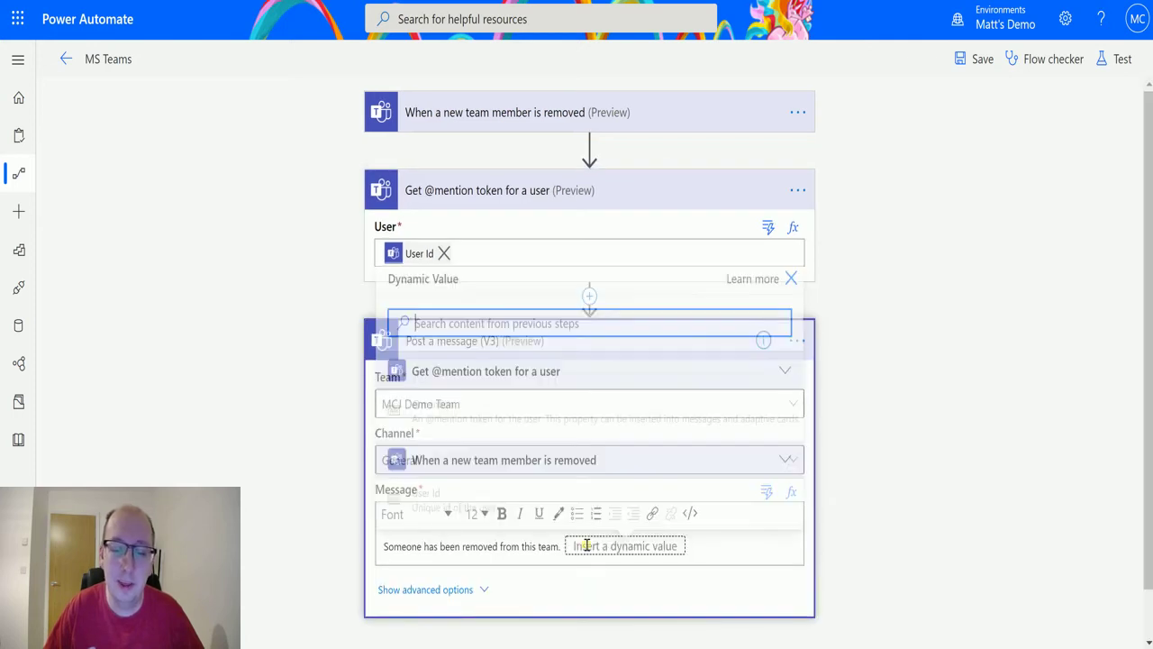
pyautogui.click(482, 406)
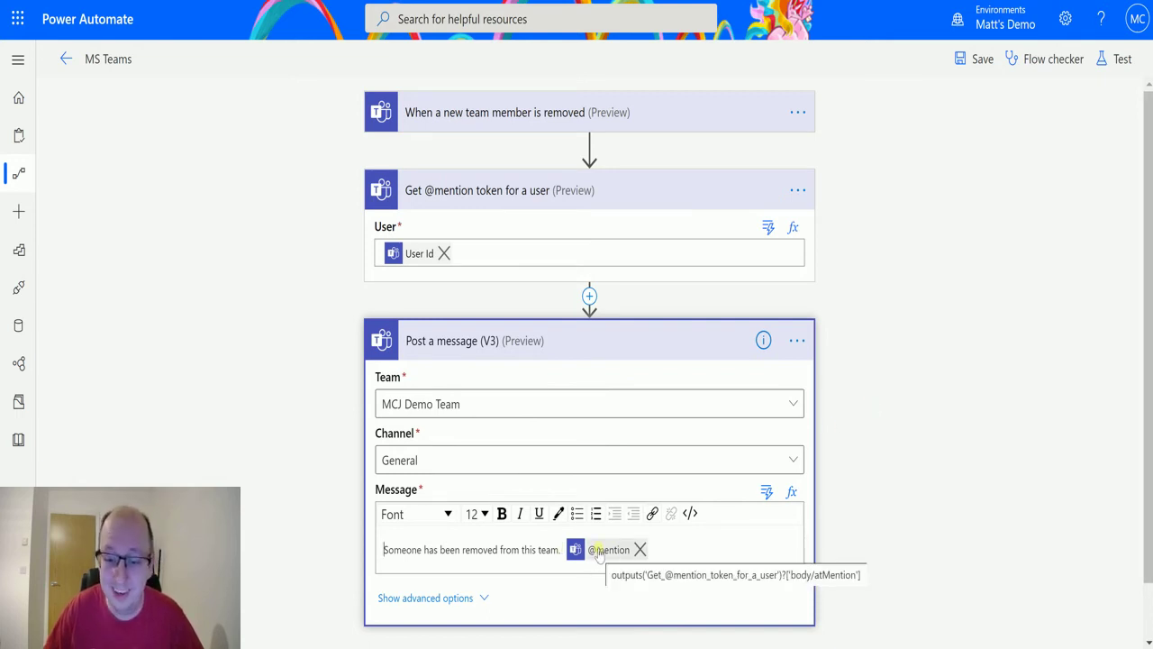
pyautogui.scroll(-2, 869, 334)
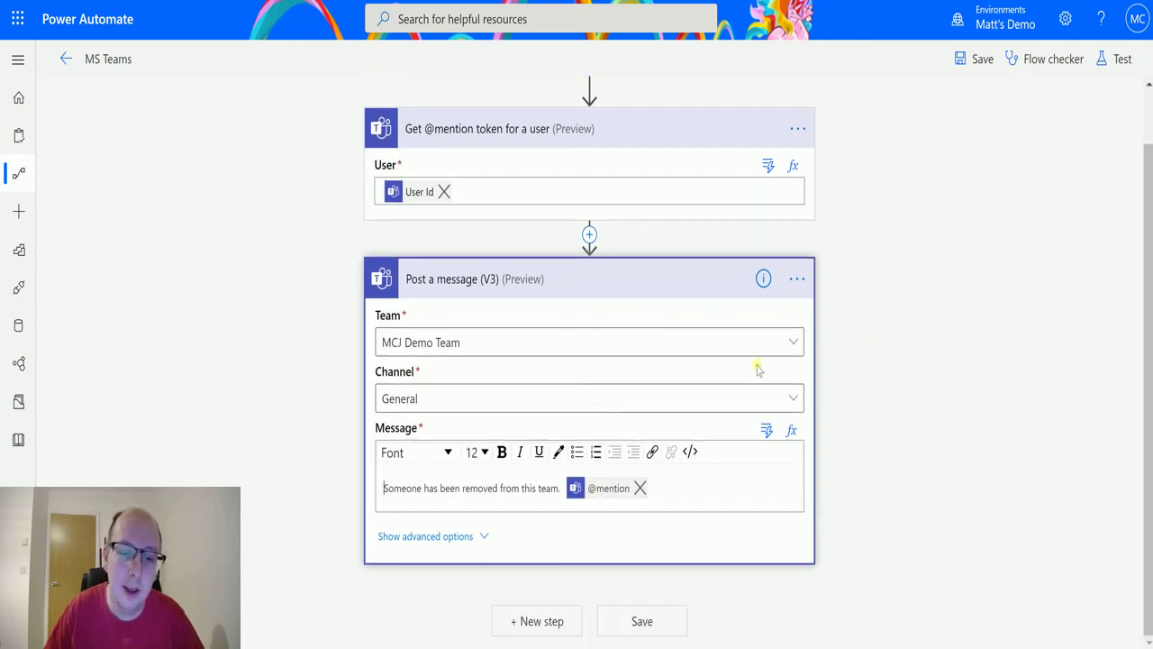
pyautogui.scroll(2, 757, 370)
pyautogui.scroll(-2, 741, 351)
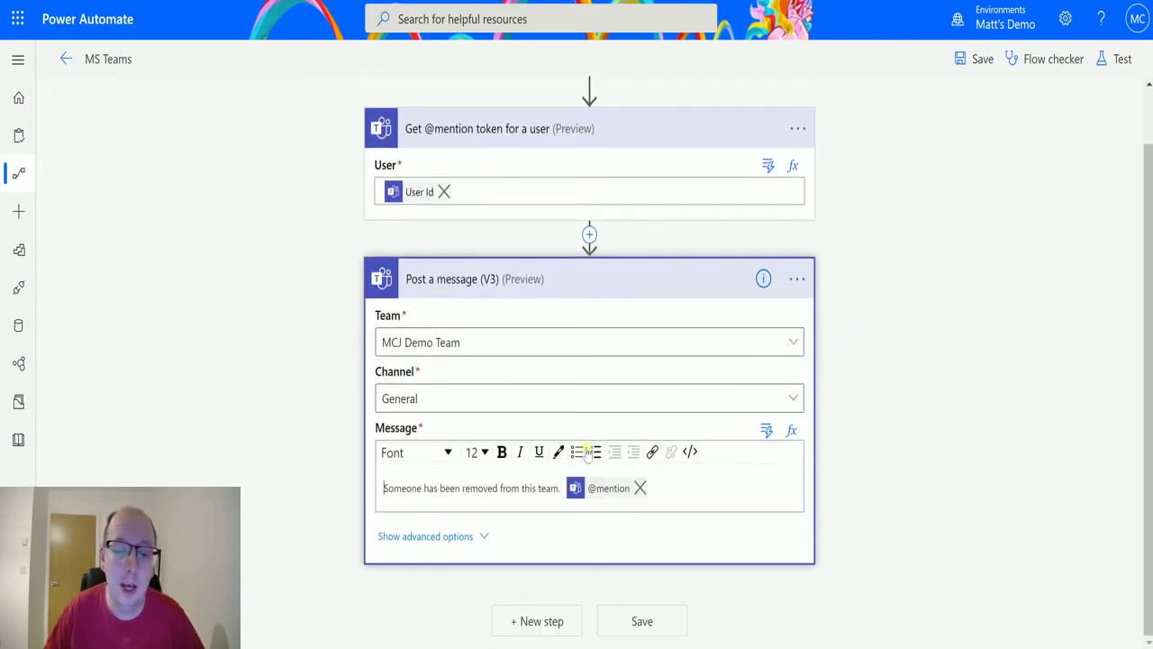
pyautogui.scroll(2, 631, 373)
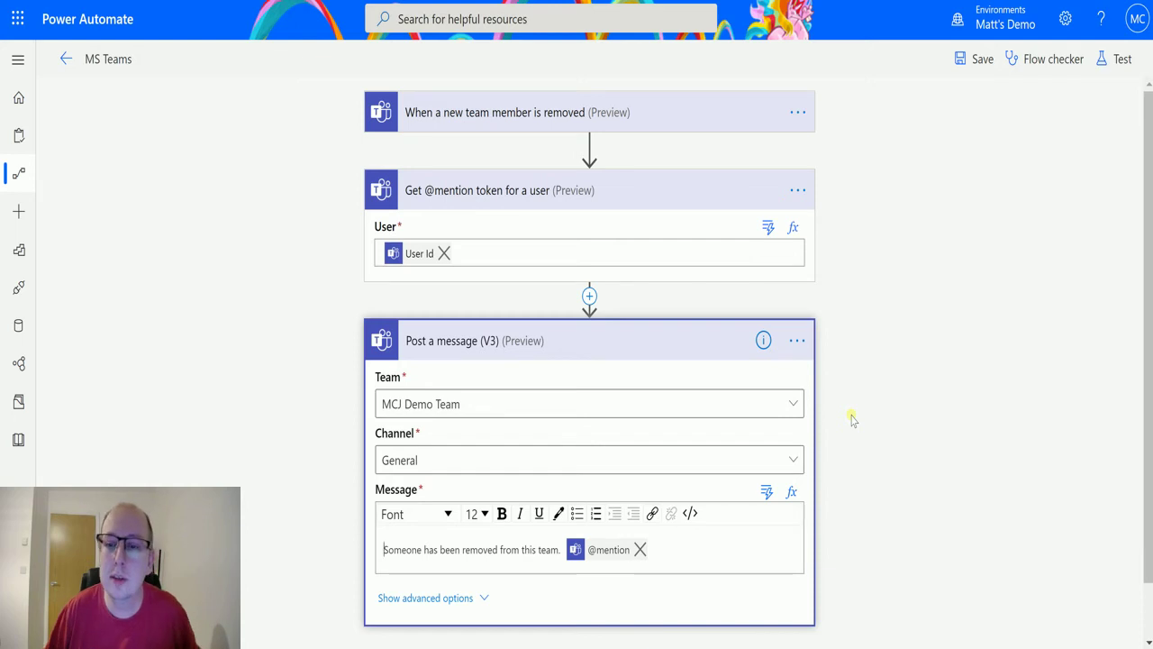
# - Save the flow and start a test with the option "I'll perform the trigger action"
pyautogui.click(961, 63)
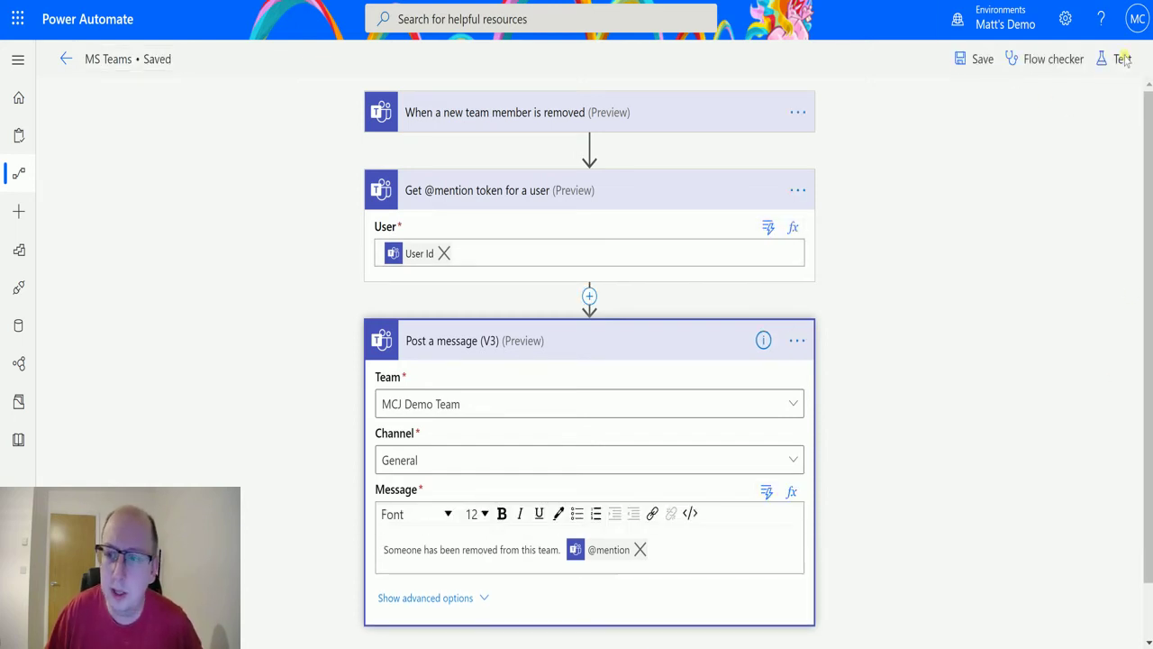
pyautogui.click(1123, 60)
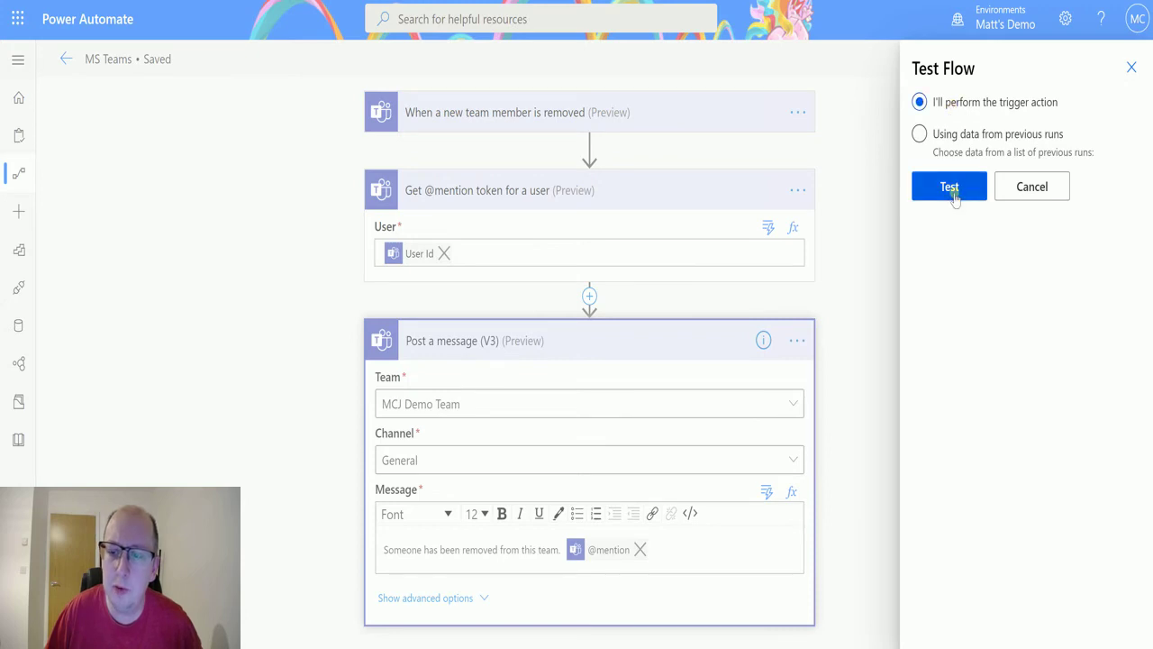
pyautogui.click(951, 189)
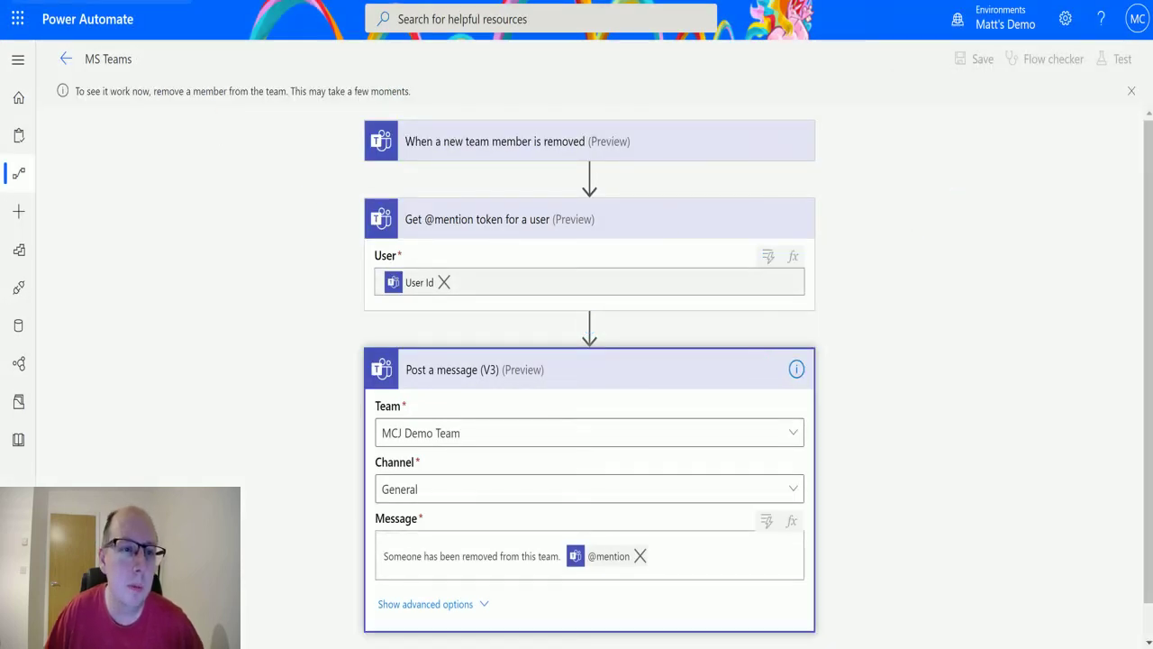
# - Switch to Microsoft Teams and remove the member listed under Members and guests from MCJ Demo Team
pyautogui.click(101, 1)
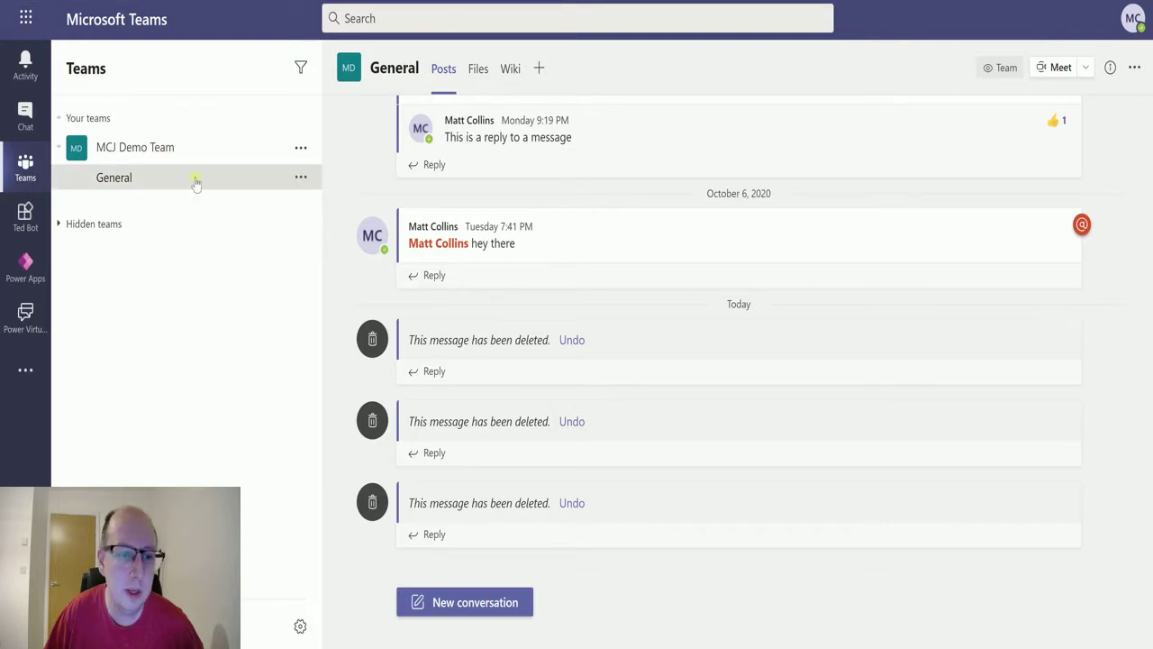
pyautogui.click(302, 149)
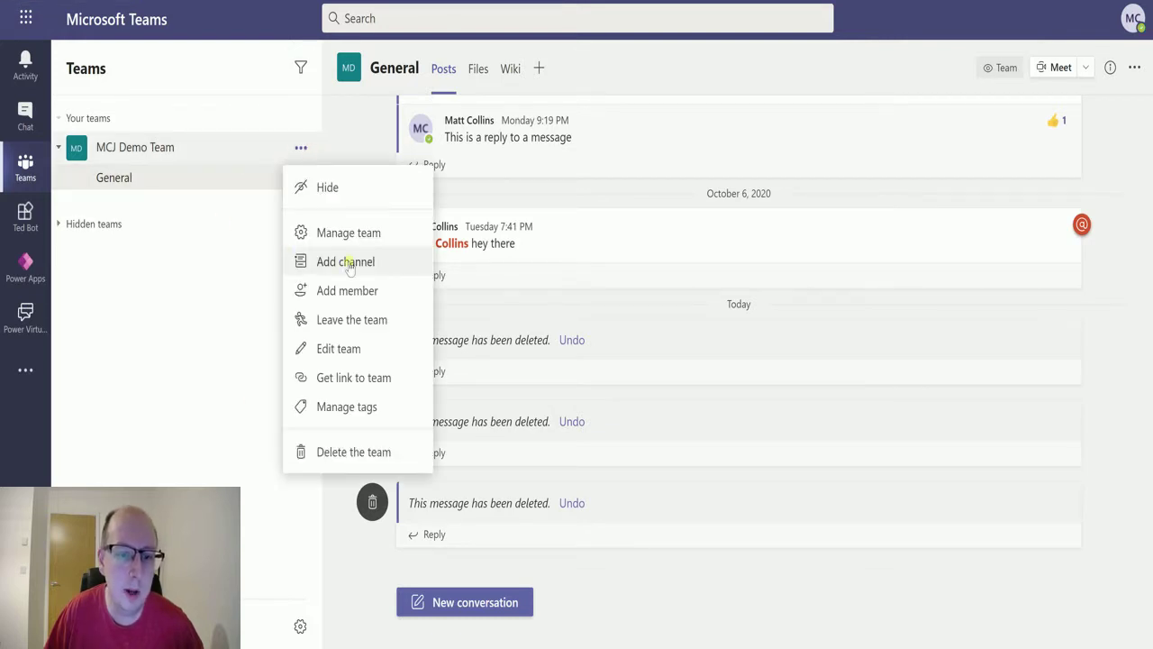
pyautogui.click(360, 232)
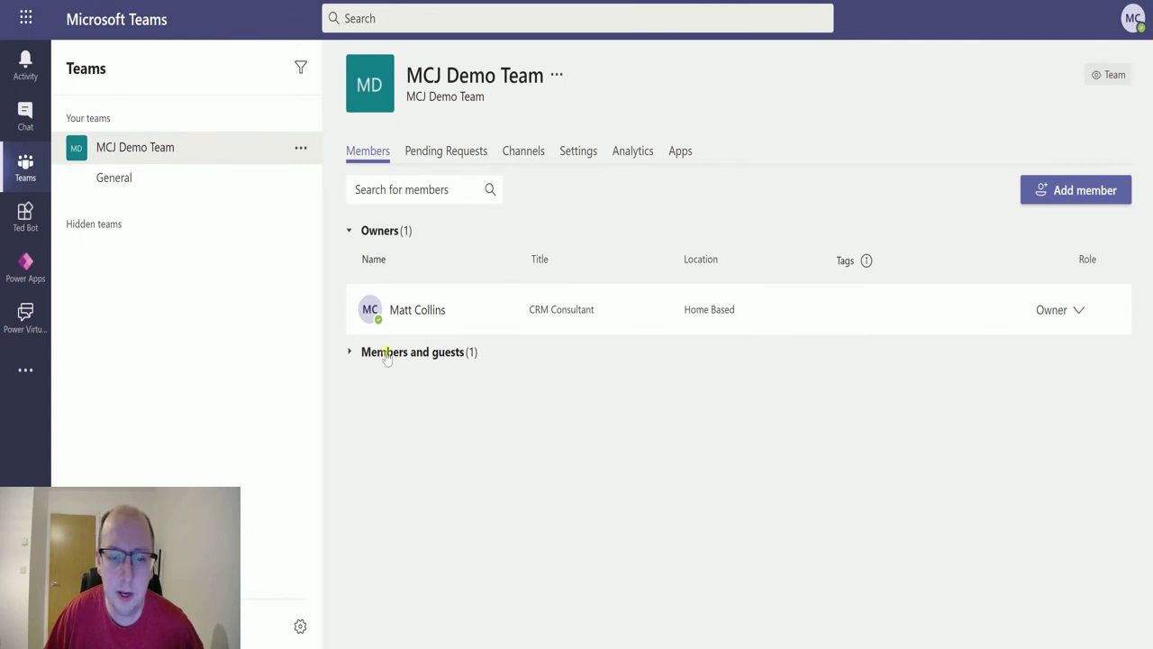
pyautogui.click(385, 353)
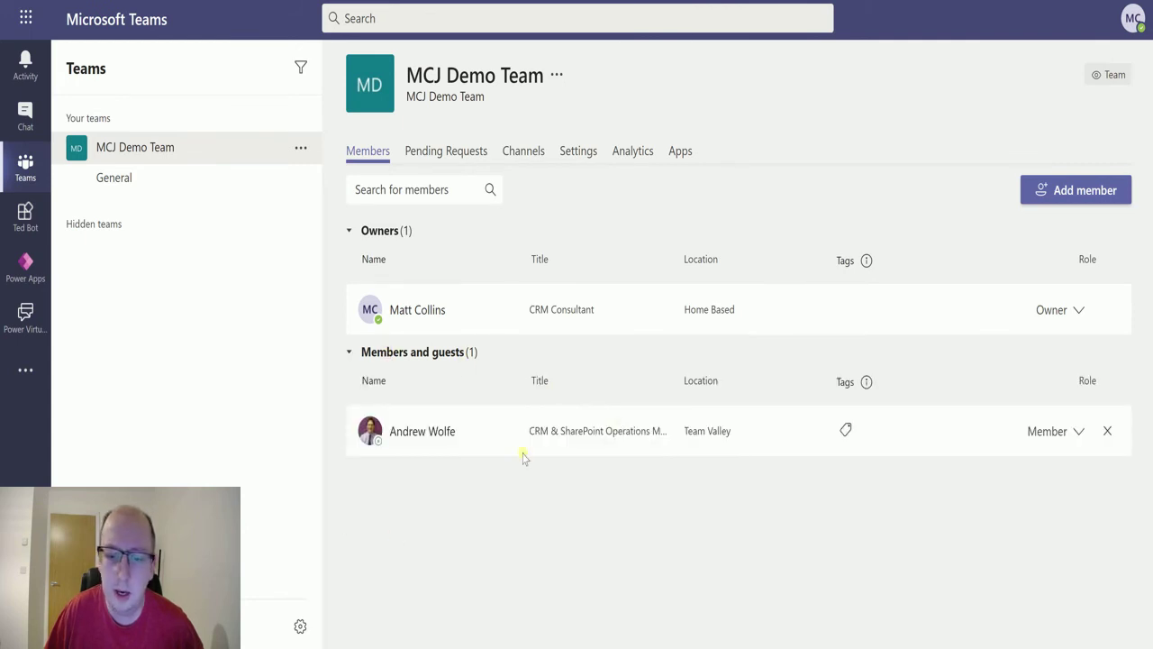
pyautogui.click(1108, 433)
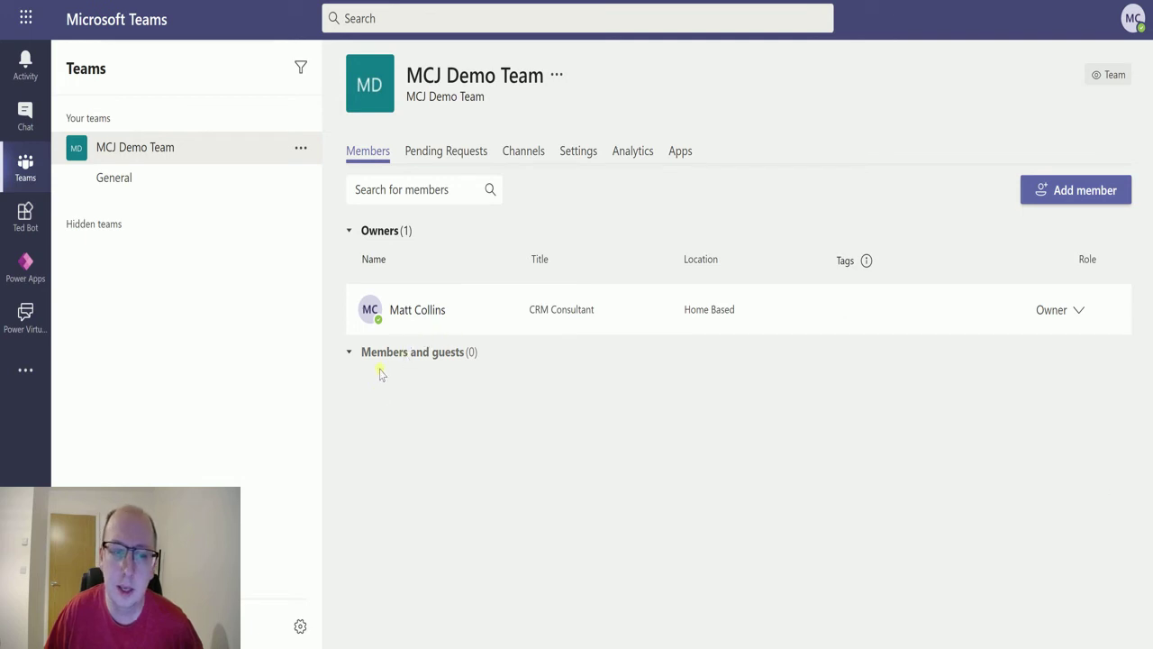
# - Check the General channel for the flow's post, and inspect the "Post a message (V3)" run details in Power Automate
pyautogui.click(136, 181)
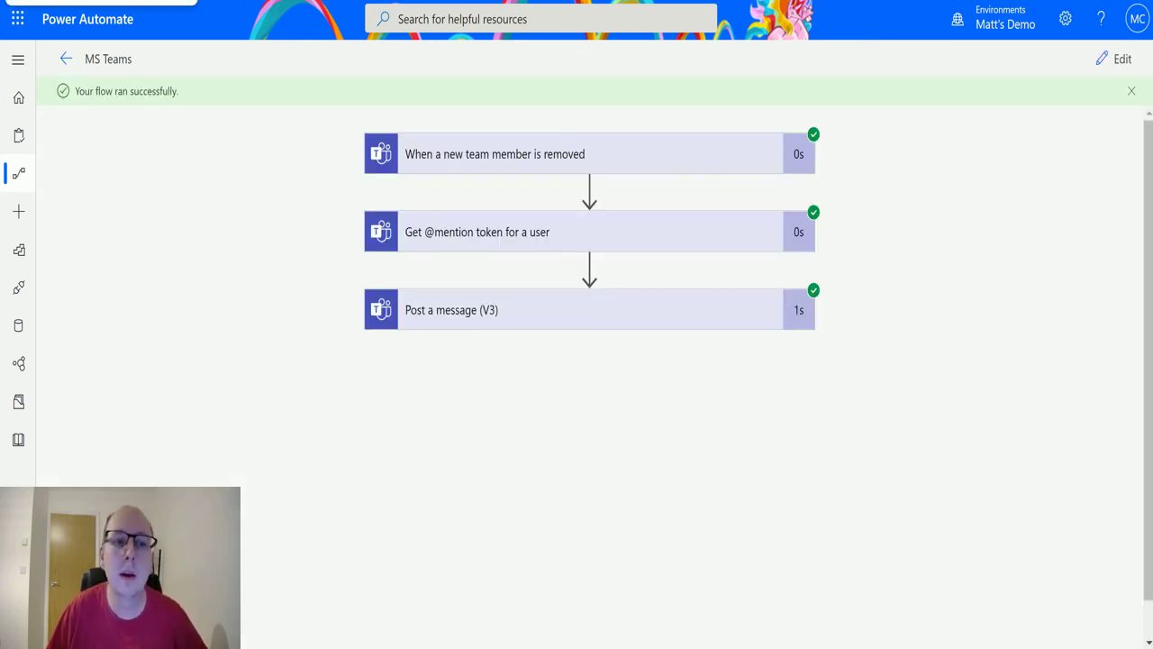
pyautogui.click(90, 1)
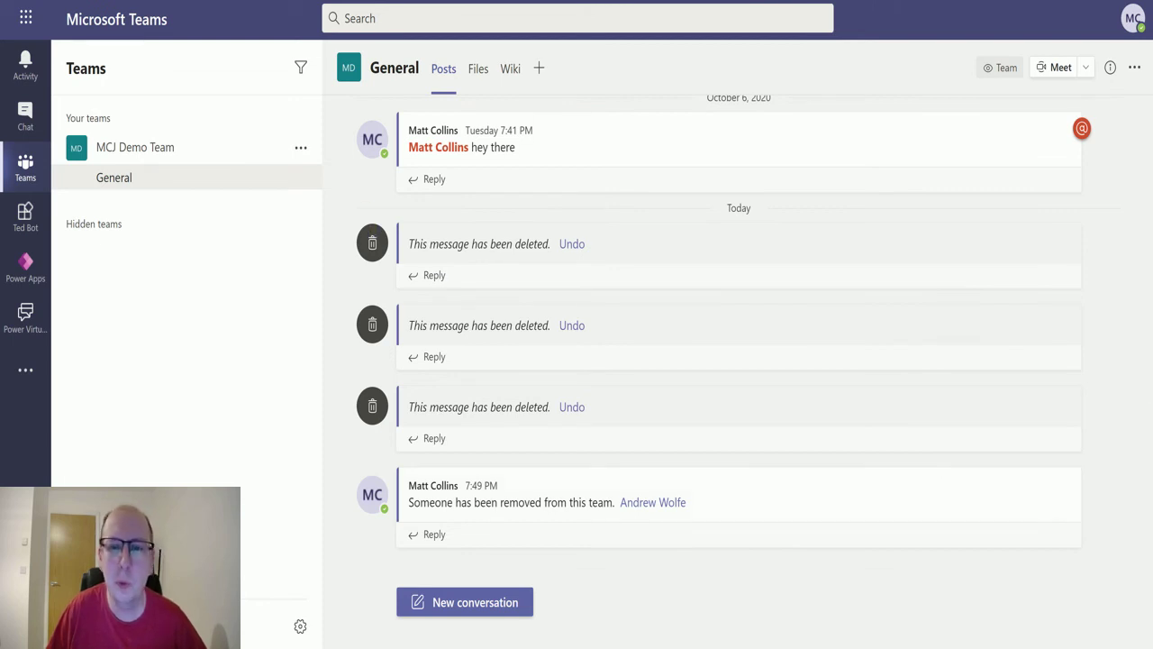
pyautogui.hotkey('ctrl', 'Tab')
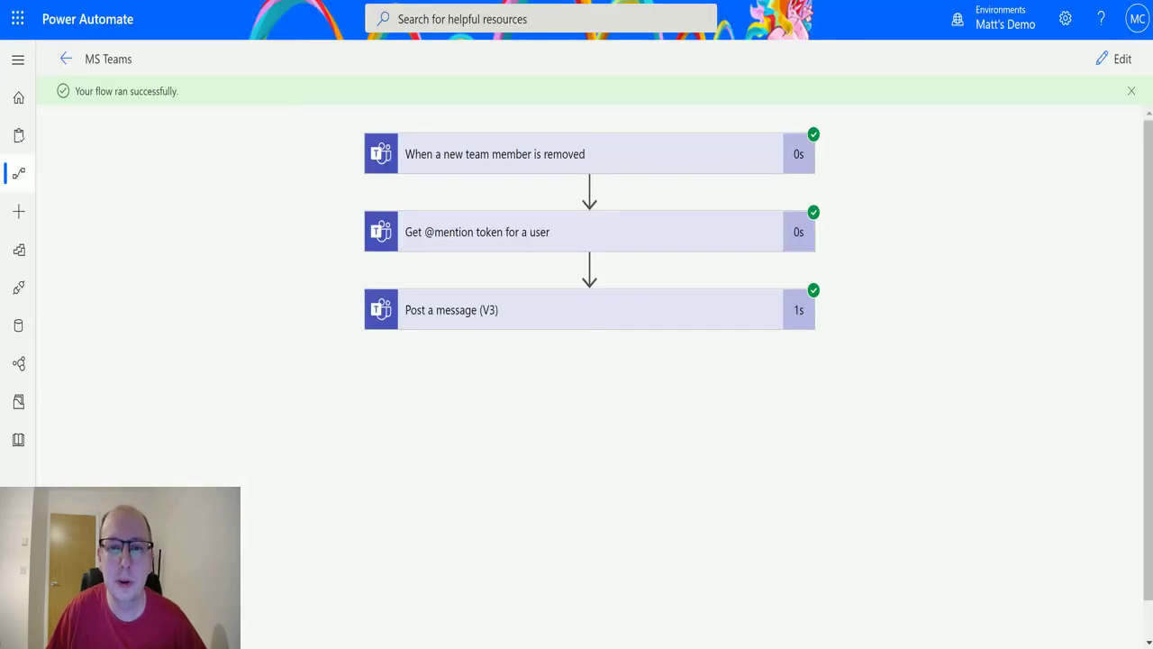
pyautogui.click(645, 308)
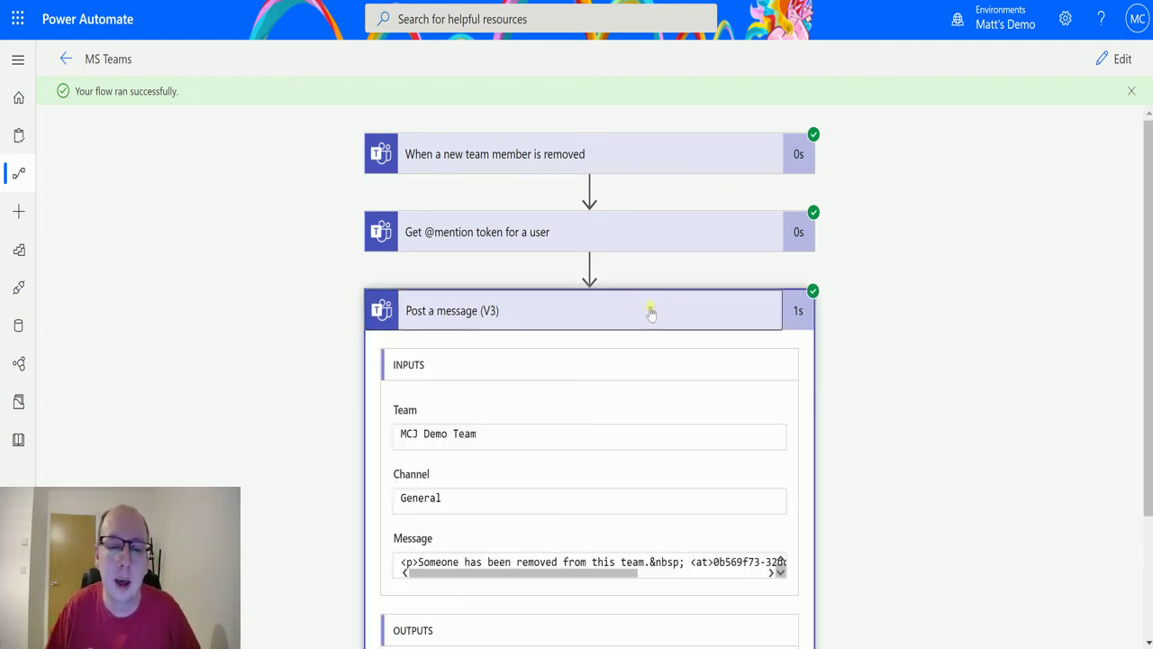
# - Examine the output body of the "When a new team member is removed" trigger run, including the member id, and collapse the trigger and "Post a message (V3)" details
pyautogui.scroll(-2, 516, 326)
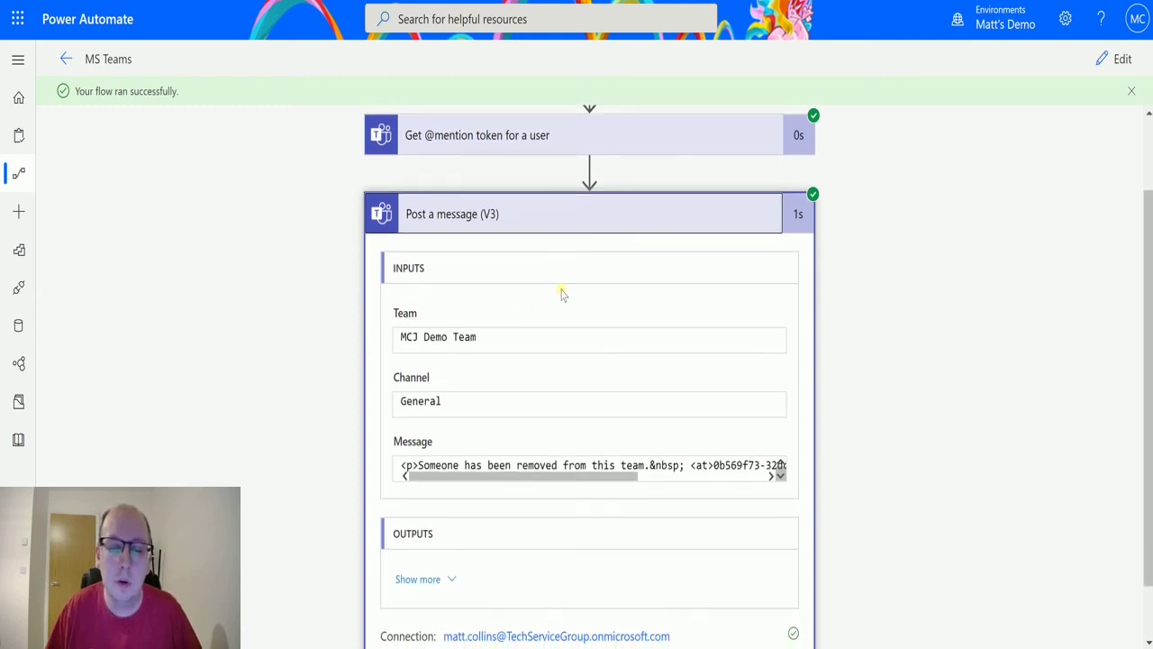
pyautogui.scroll(1, 648, 462)
pyautogui.scroll(1, 648, 462)
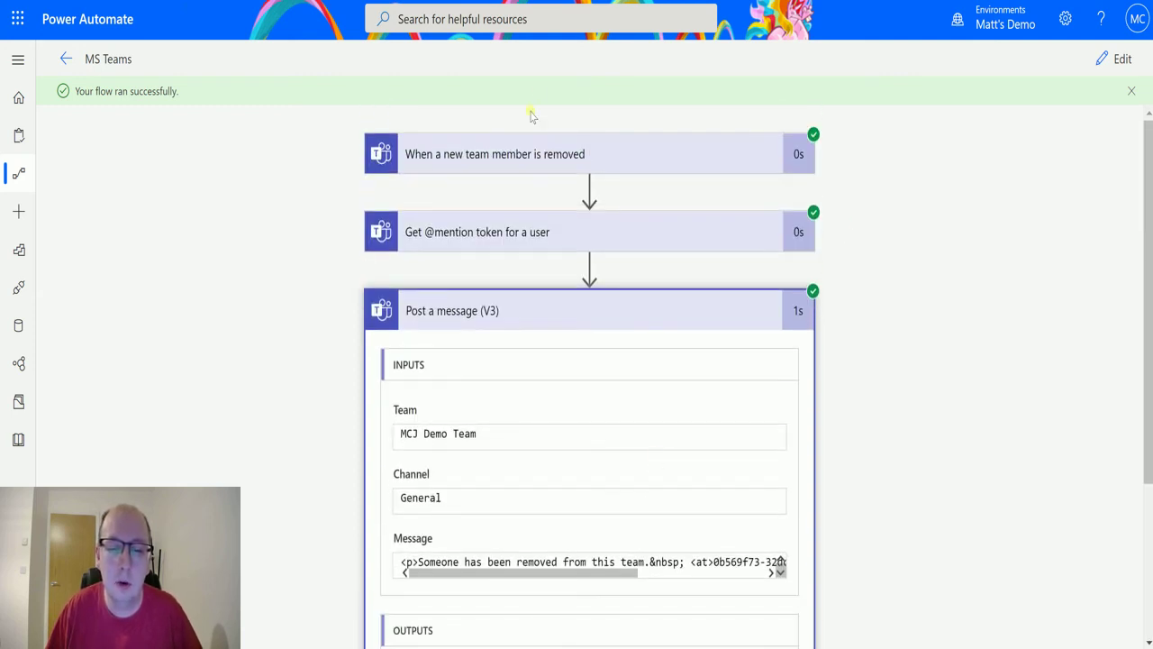
pyautogui.click(573, 156)
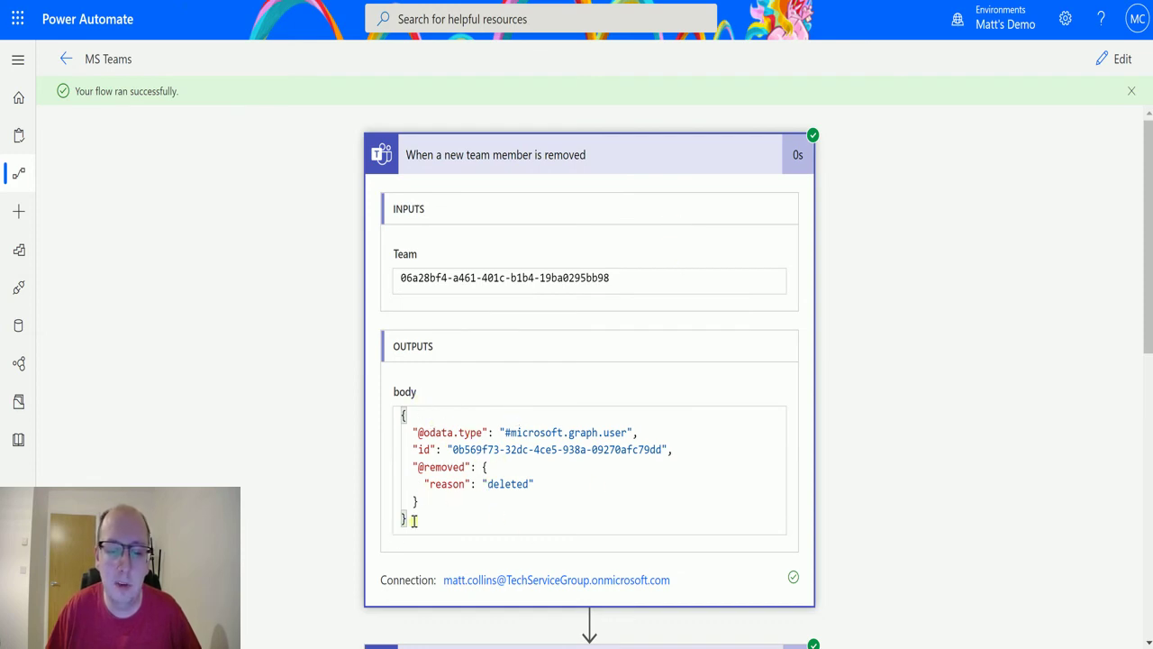
pyautogui.moveTo(414, 521); pyautogui.dragTo(394, 401)
pyautogui.click(441, 466)
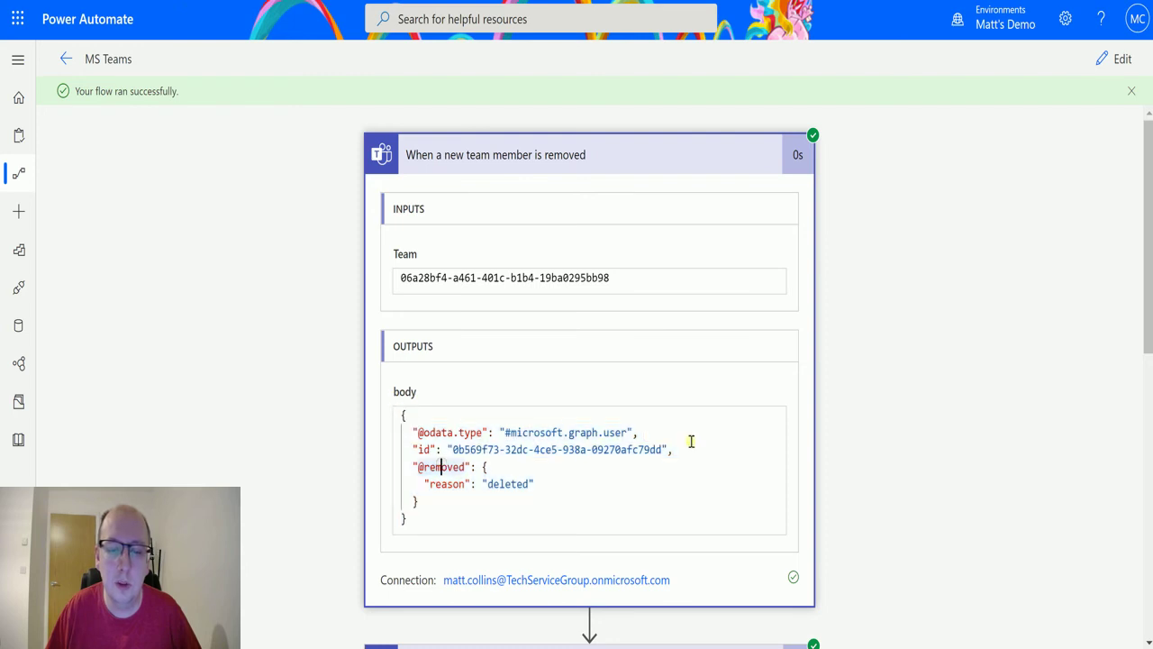
pyautogui.click(567, 449)
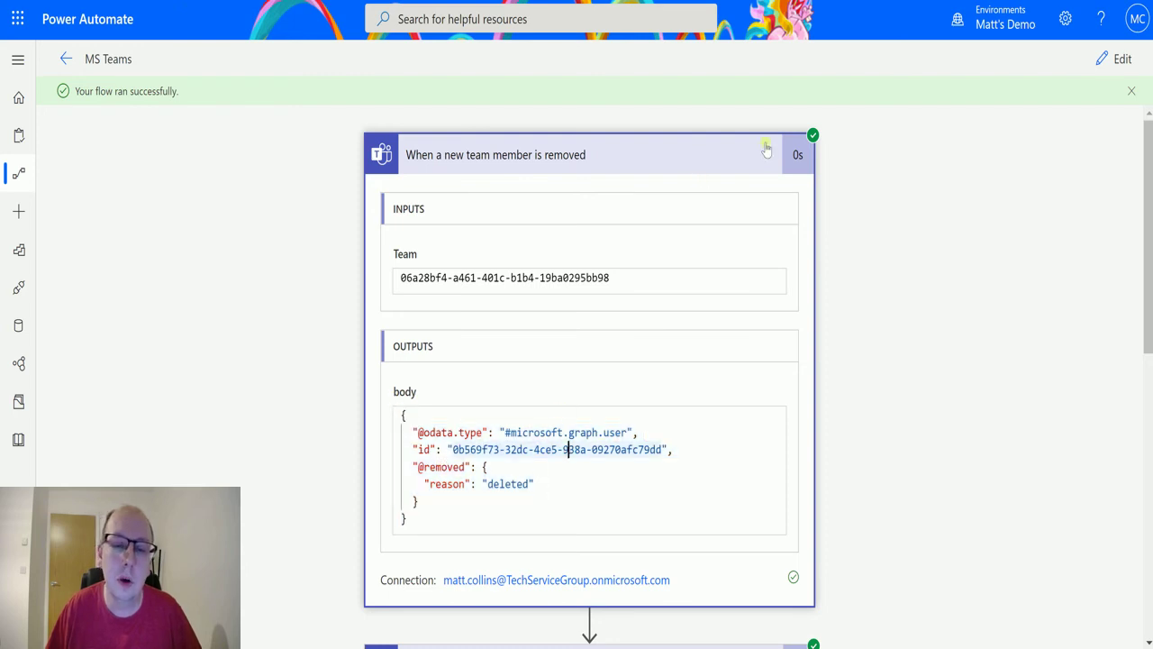
pyautogui.click(670, 172)
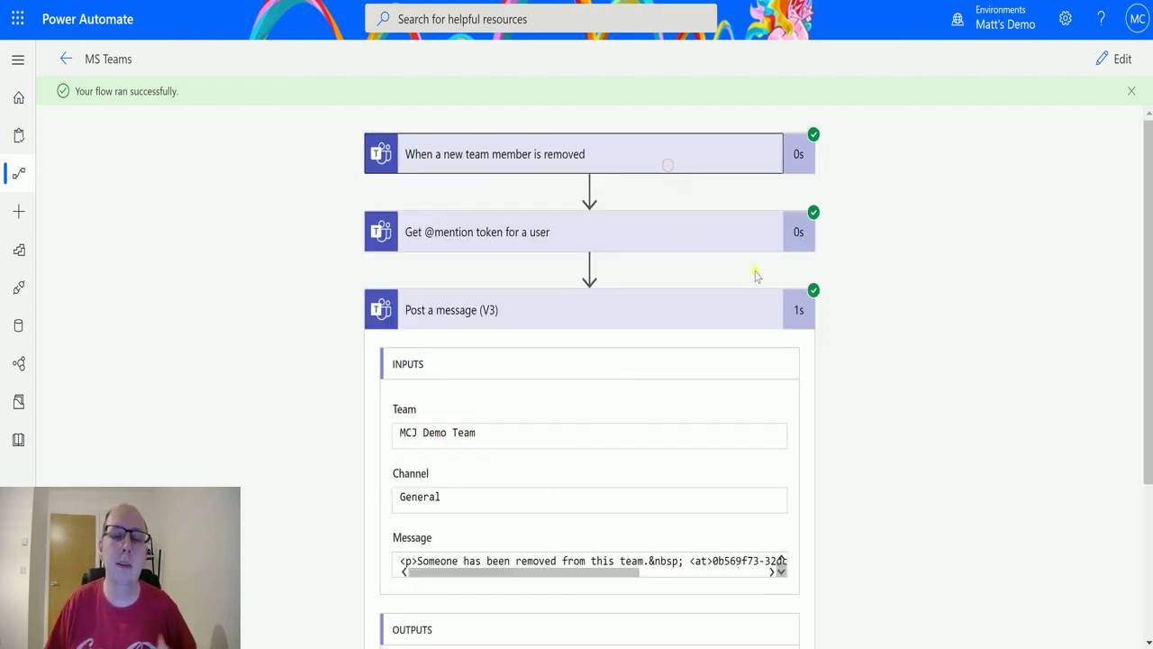
pyautogui.click(682, 309)
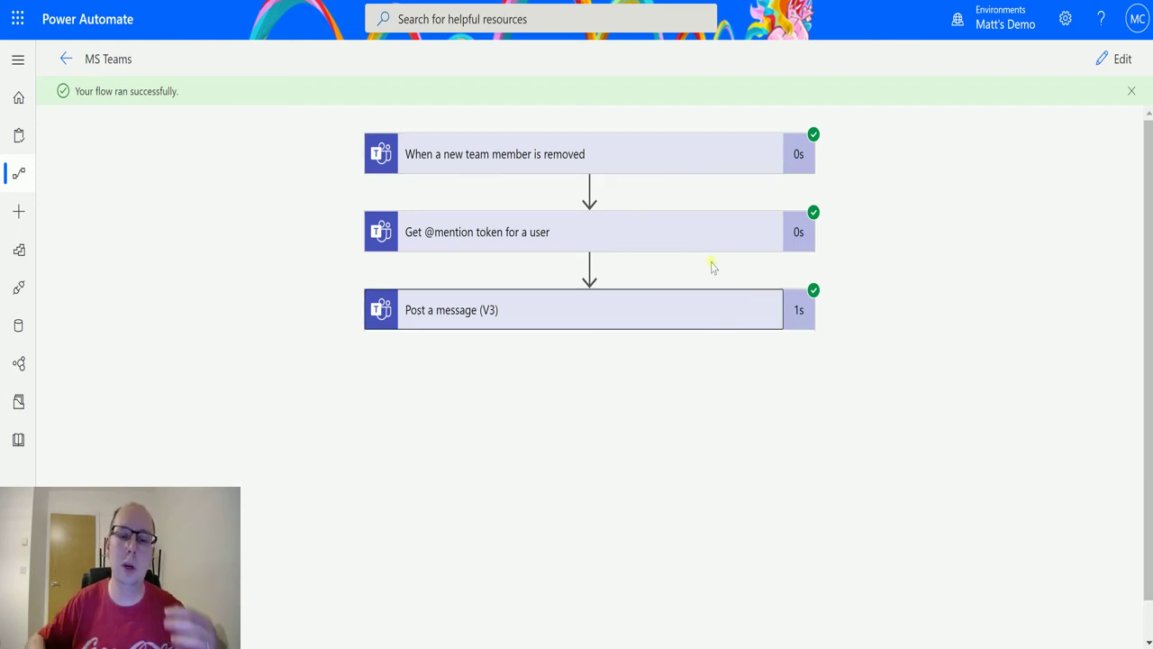